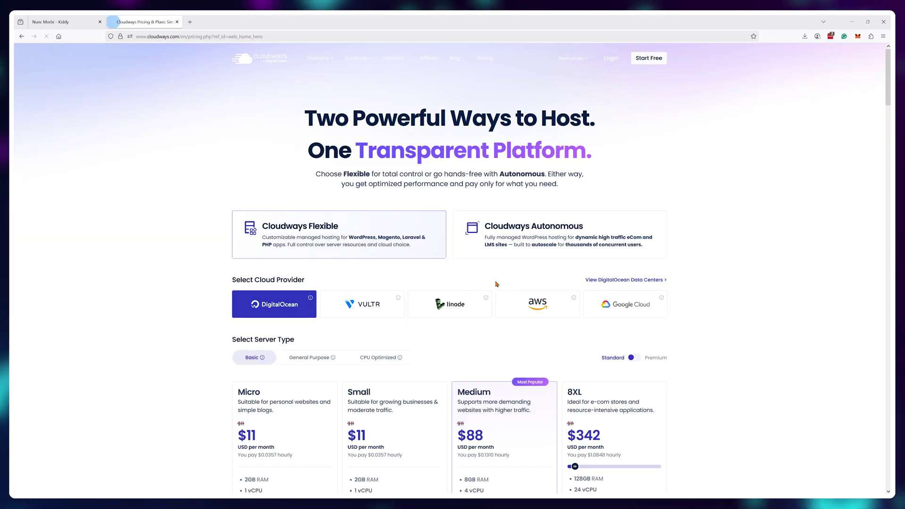
Show plan prices for Standard servers and choose WordPress Version 6.2.2 as the application.
scroll(192, 267, "down", 4)
scroll(192, 267, "up", 1)
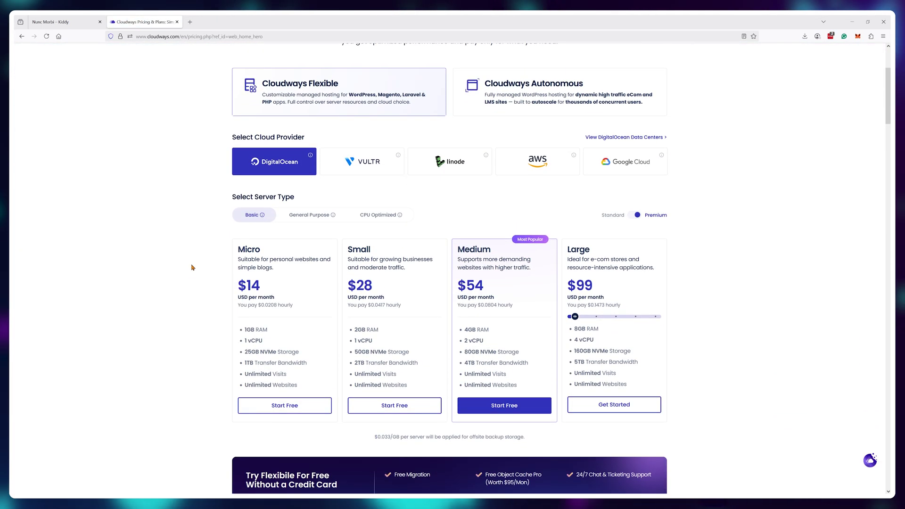
left_click(633, 217)
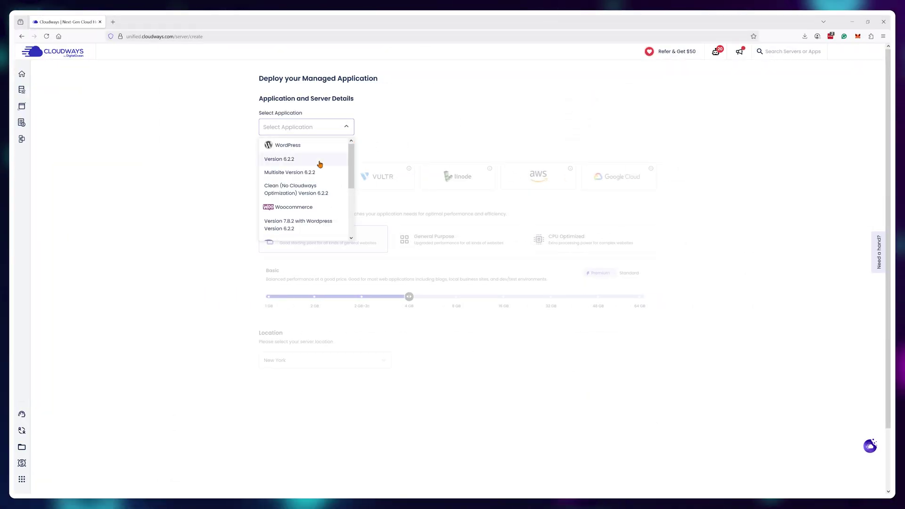
left_click(319, 161)
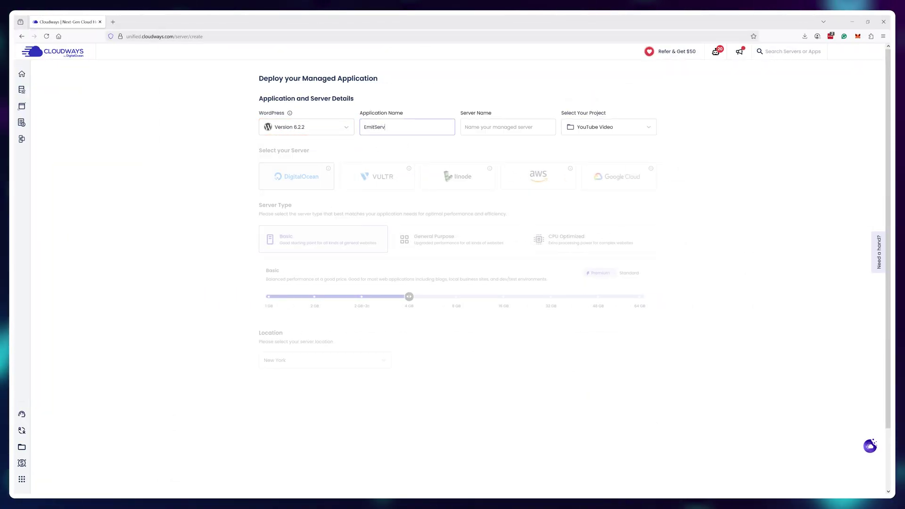
Name the server Emit and preview Vultr, Linode and AWS before returning to DigitalOcean.
type("Emit")
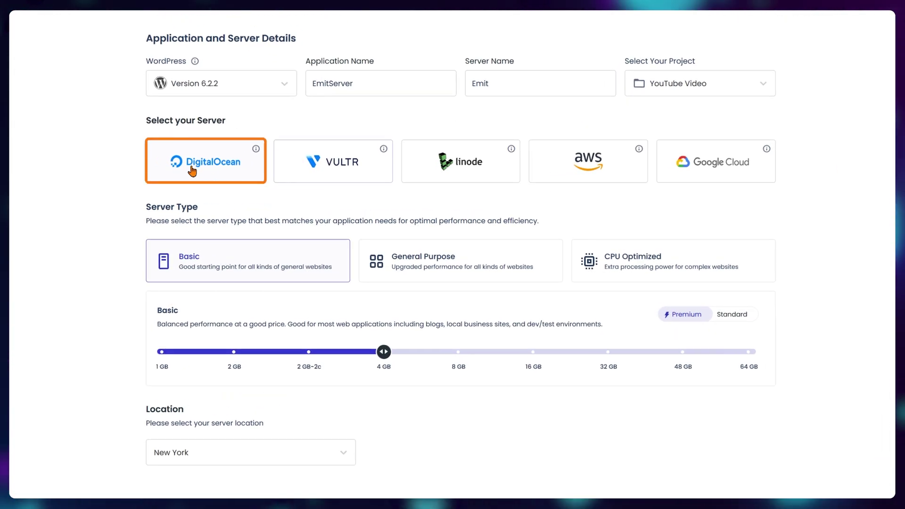
left_click(333, 175)
left_click(461, 169)
left_click(584, 173)
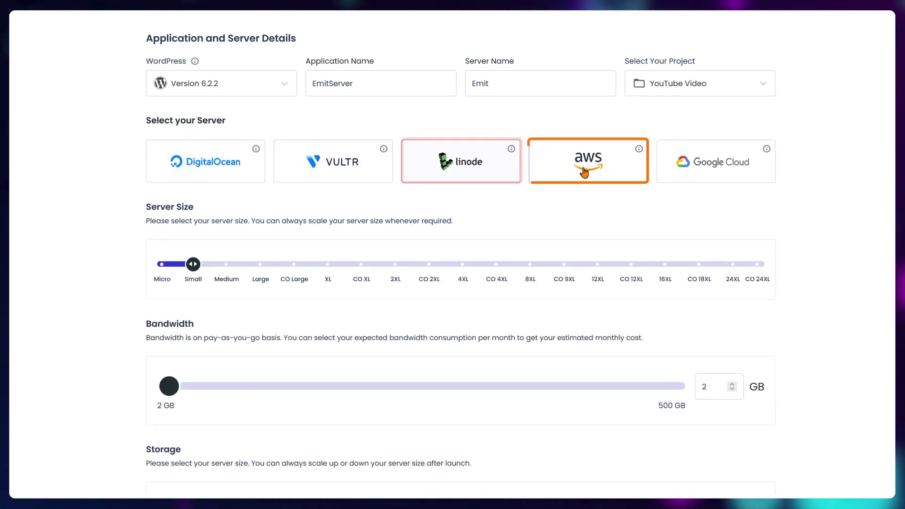
left_click(262, 170)
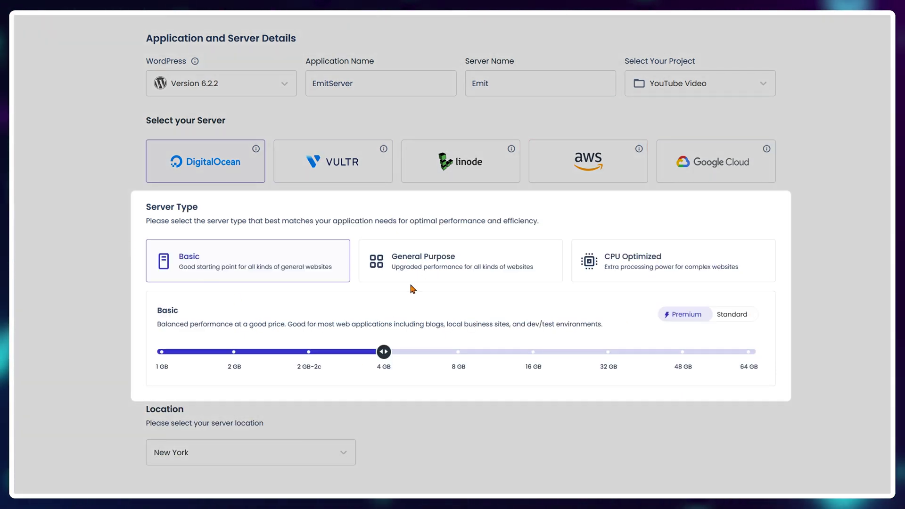
Compare server types, settle on Basic with 2 GB memory, and keep Premium plans after checking Standard.
left_click(432, 269)
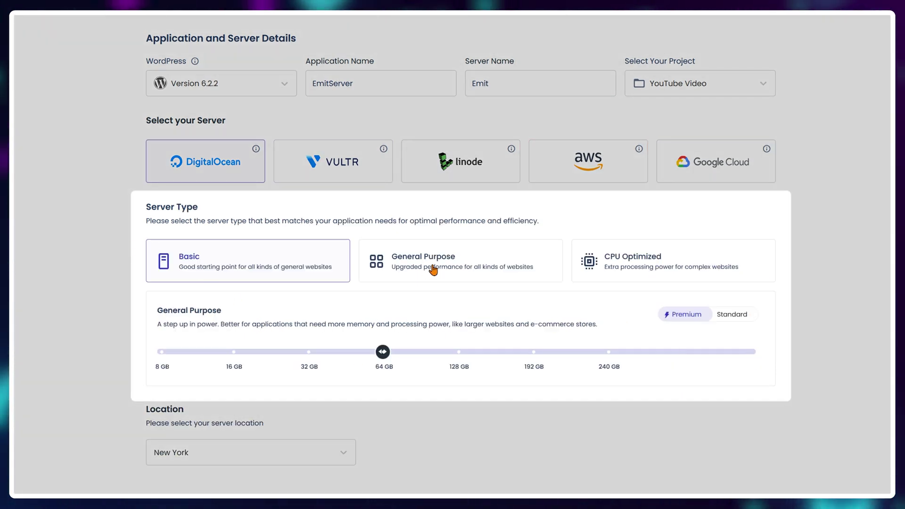
left_click(624, 275)
left_click(297, 274)
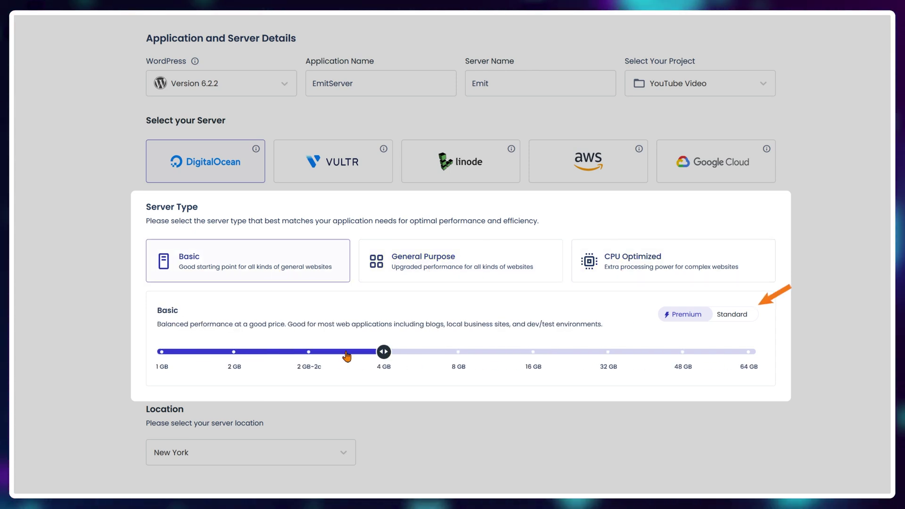
left_click(235, 352)
left_click(738, 319)
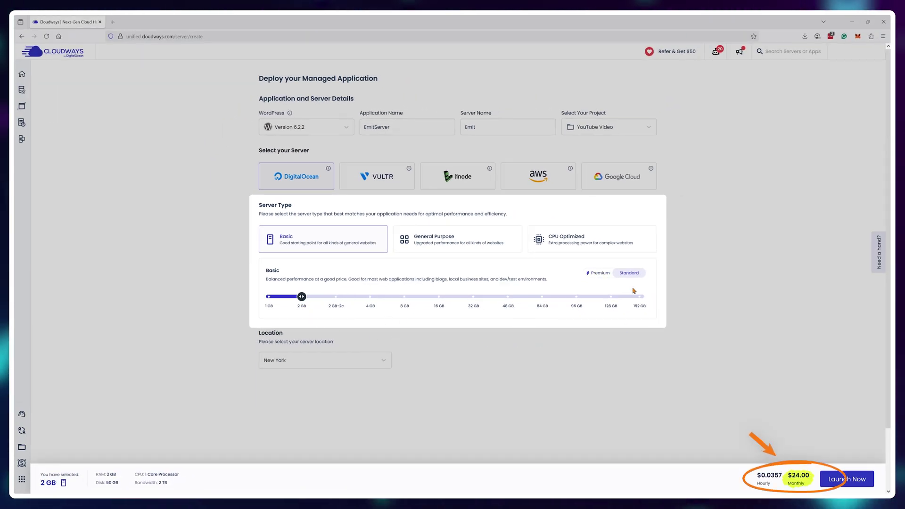
left_click(598, 273)
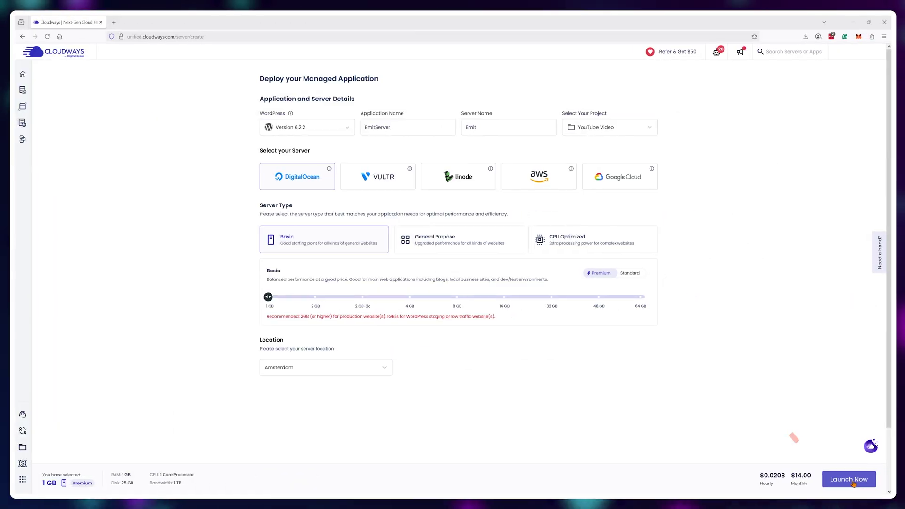
Launch the configured DigitalOcean server.
left_click(853, 483)
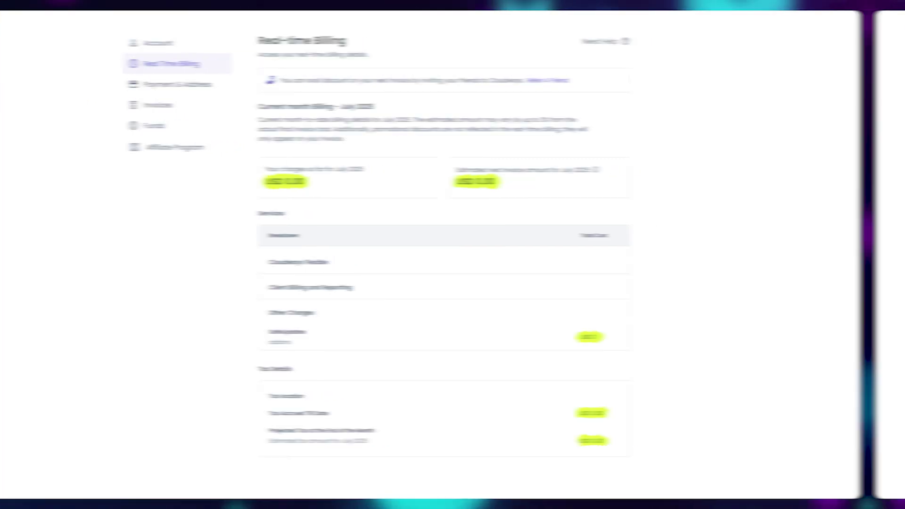
Start a free Medium server running WooCommerce 7.8.2, located in Europe - Amsterdam.
left_click(501, 370)
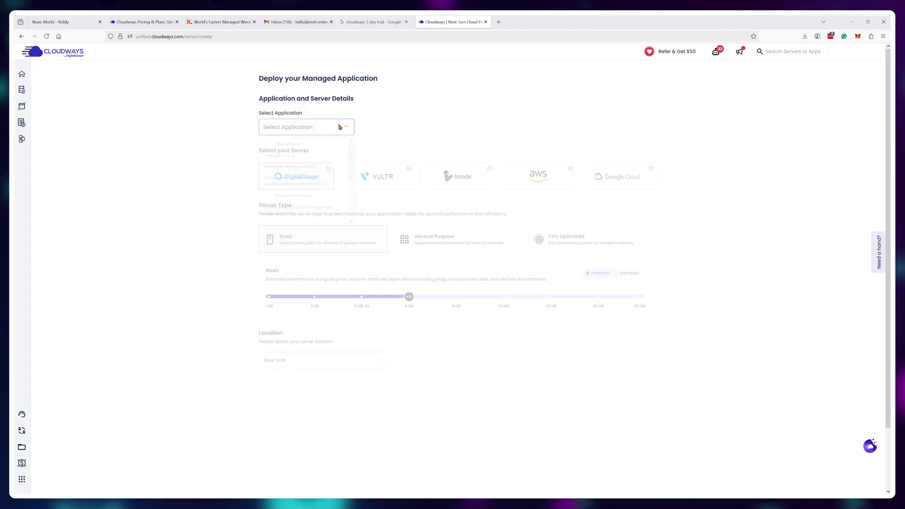
left_click(304, 179)
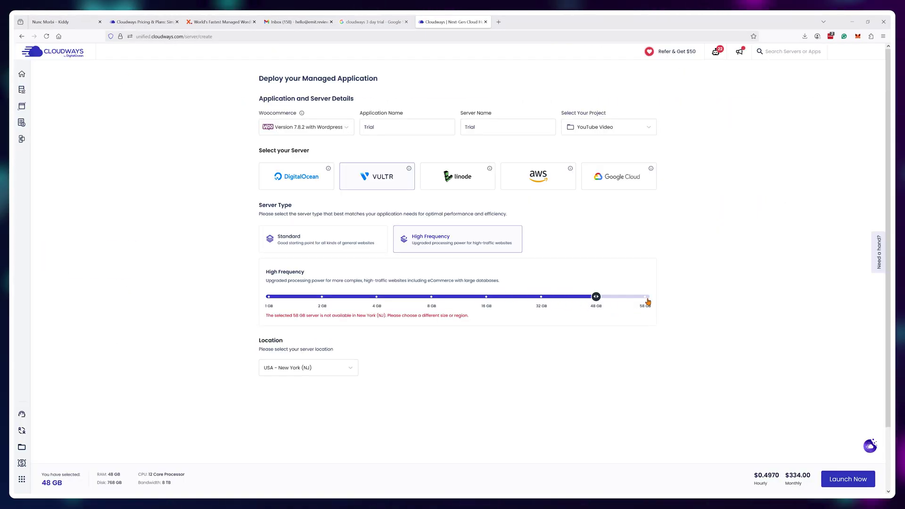
left_click(333, 339)
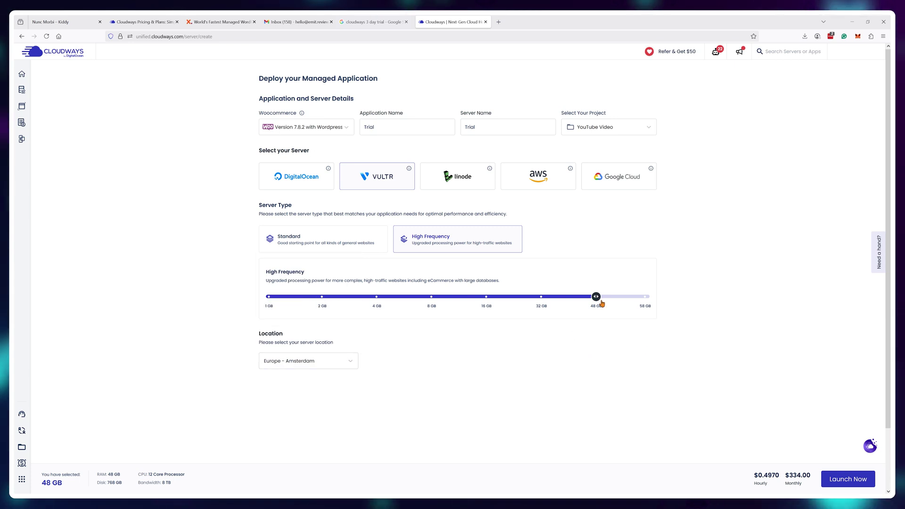
Launch the Trial server, then delete it and confirm the deletion.
left_click(847, 479)
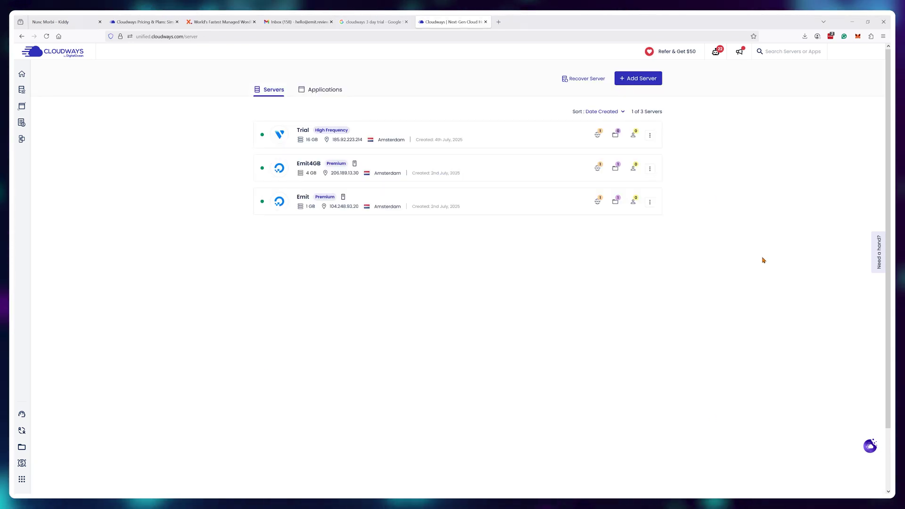
left_click(627, 177)
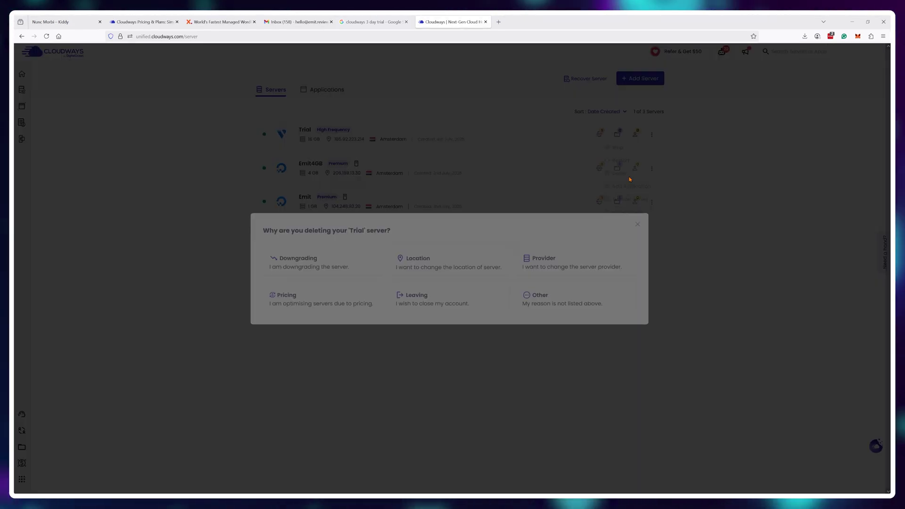
left_click(331, 333)
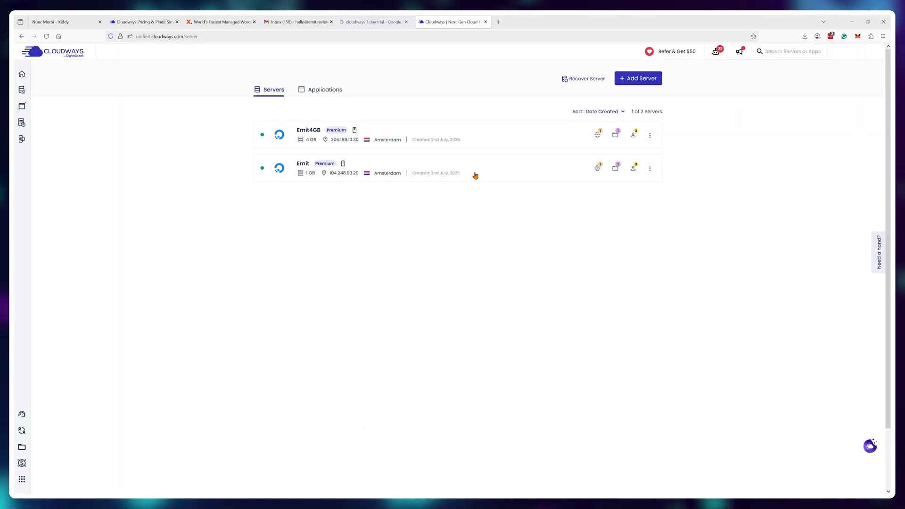
Preview vertically scaling the Emit4GB server to 48 GB at $388.00 per month.
left_click(412, 137)
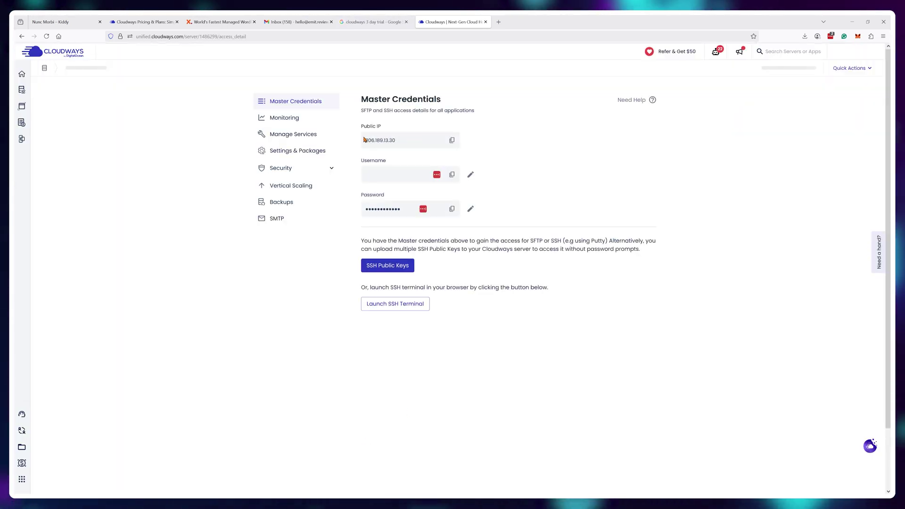
left_click(302, 187)
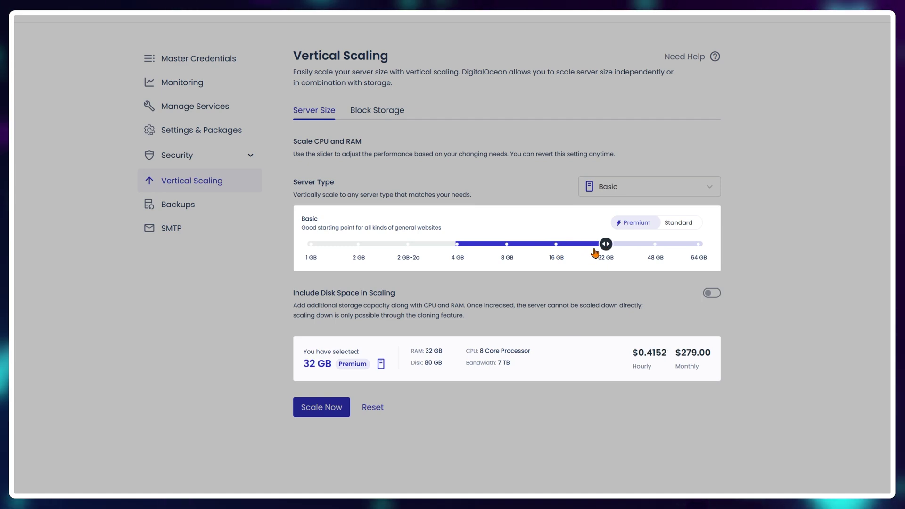
left_click_drag(610, 251, 697, 256)
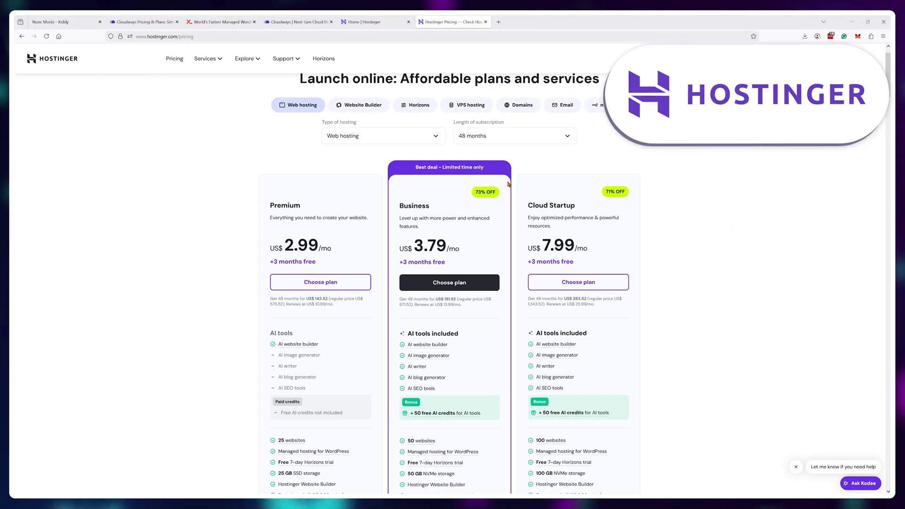
Filter Hostinger's pricing to Managed hosting for WordPress plans.
left_click(385, 141)
left_click(377, 171)
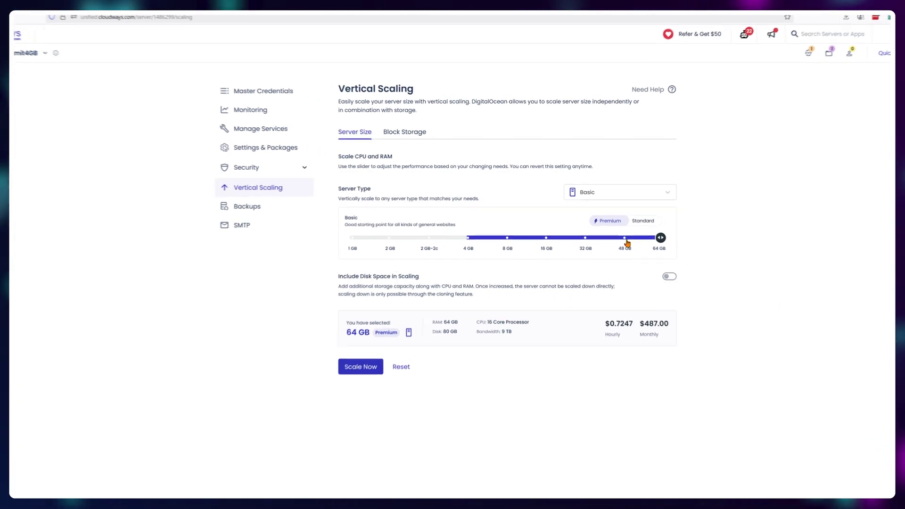
Preview scaling Emit4GB down to 32 GB at $279.00 per month.
left_click_drag(701, 263, 578, 266)
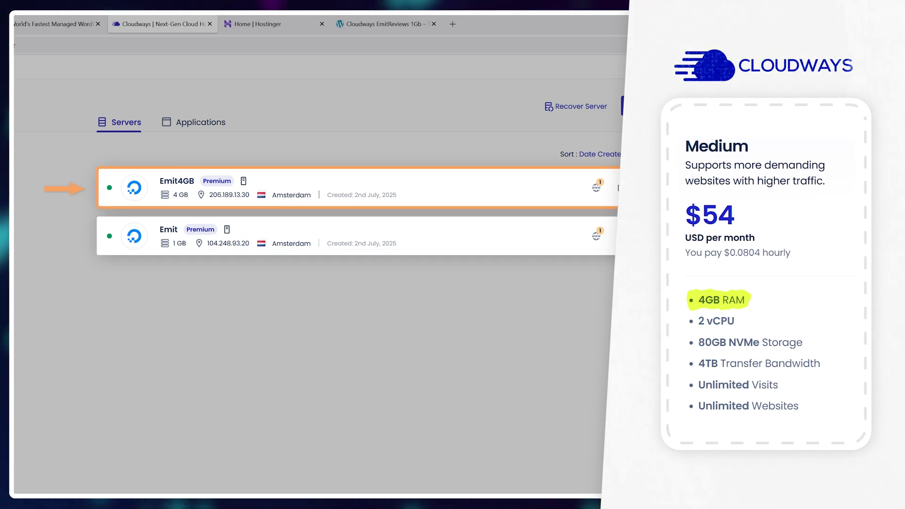
Open the Emit4GB site from the Applications list and browse both sites' About and Reservation pages.
left_click(198, 122)
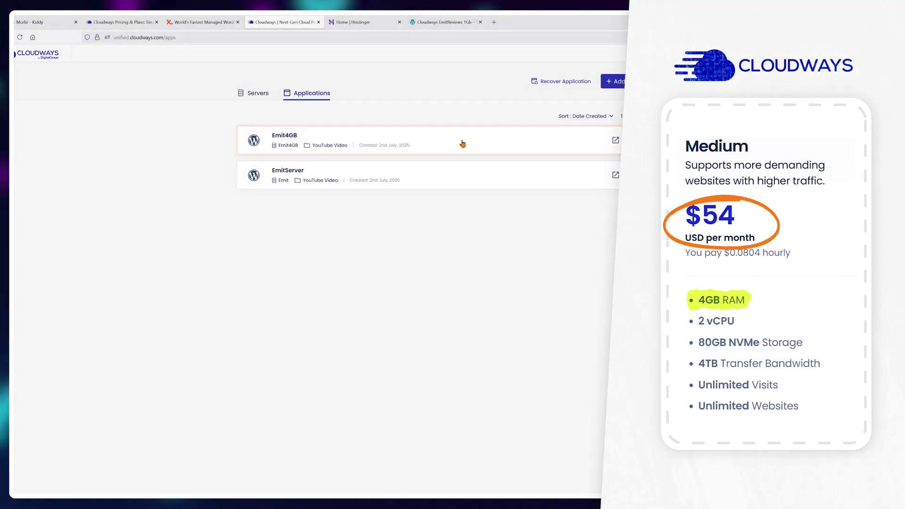
left_click(460, 143)
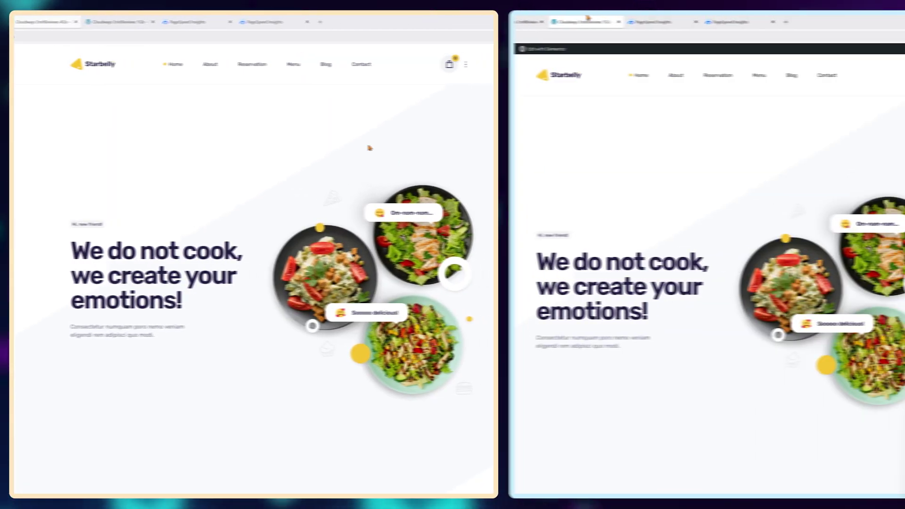
left_click(167, 64)
left_click(615, 75)
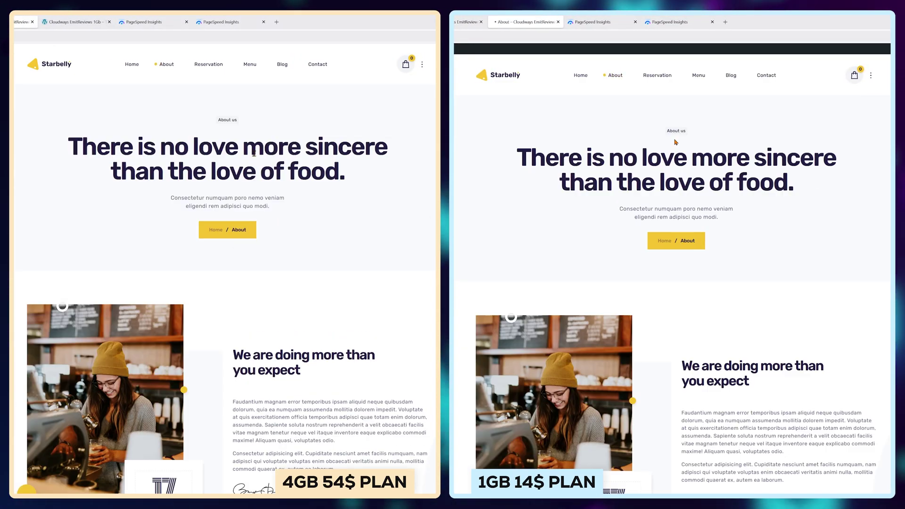
left_click(204, 65)
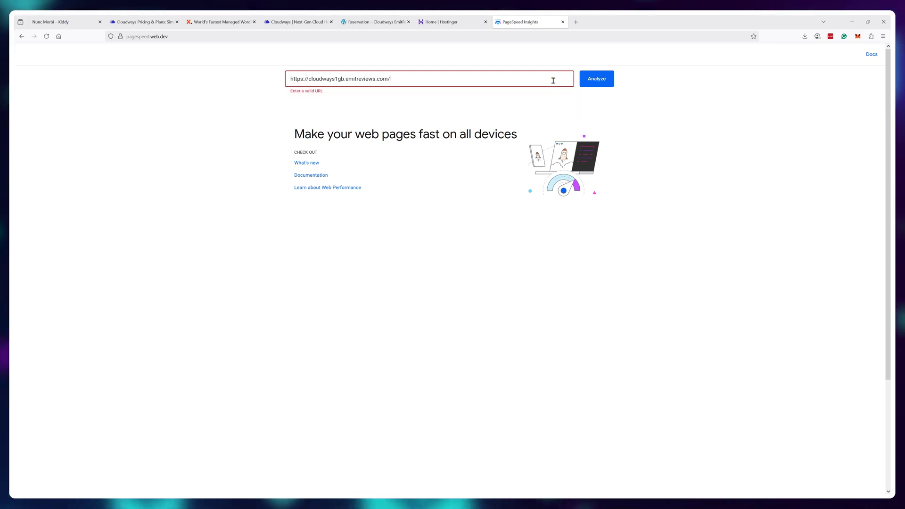
key("Return")
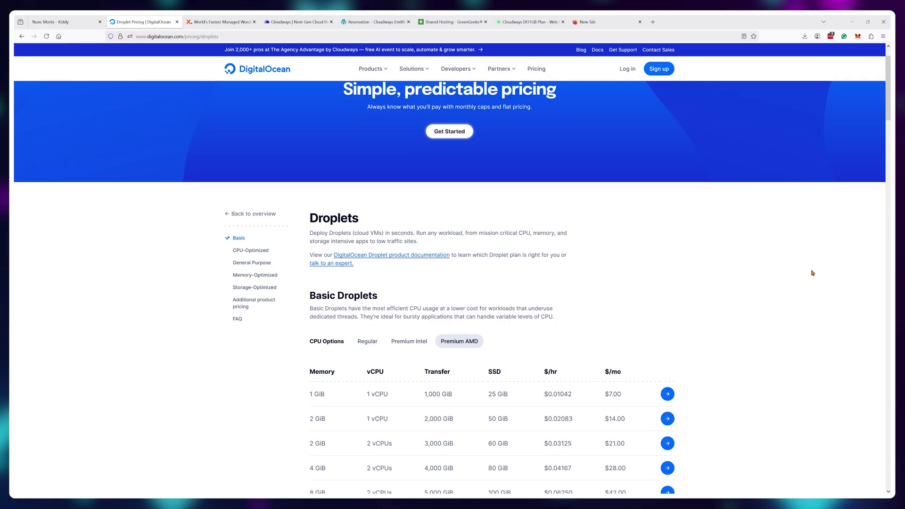
Switch the Amsterdam Ubuntu droplet to Regular CPU and pick the $4/month plan.
scroll(703, 274, "up", 3)
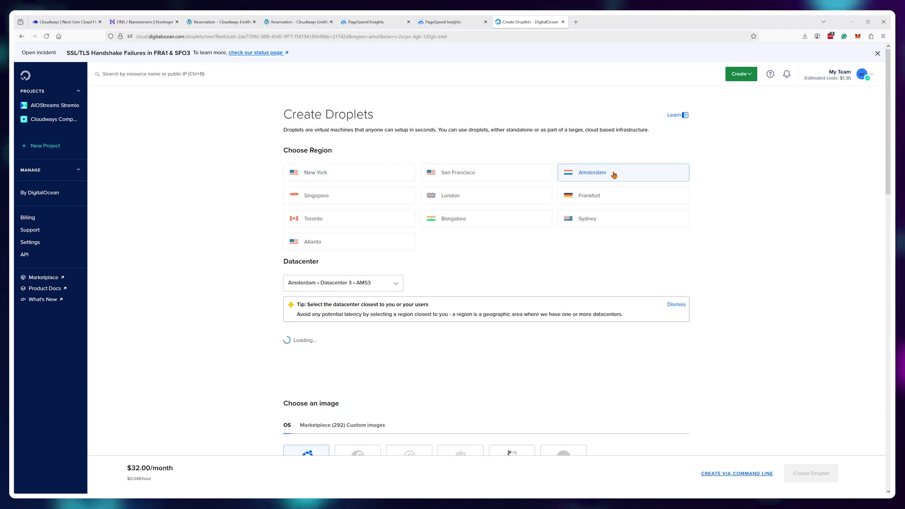
scroll(612, 215, "down", 3)
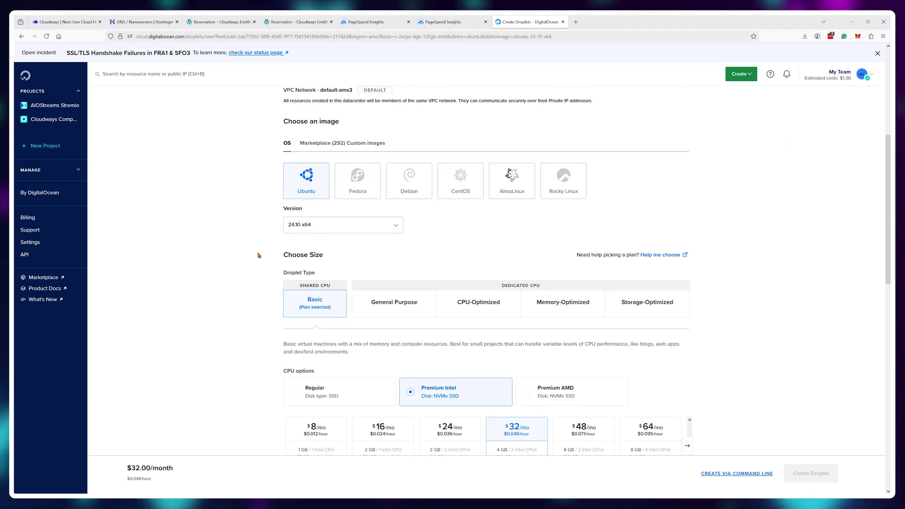
scroll(359, 298, "down", 2)
left_click(330, 284)
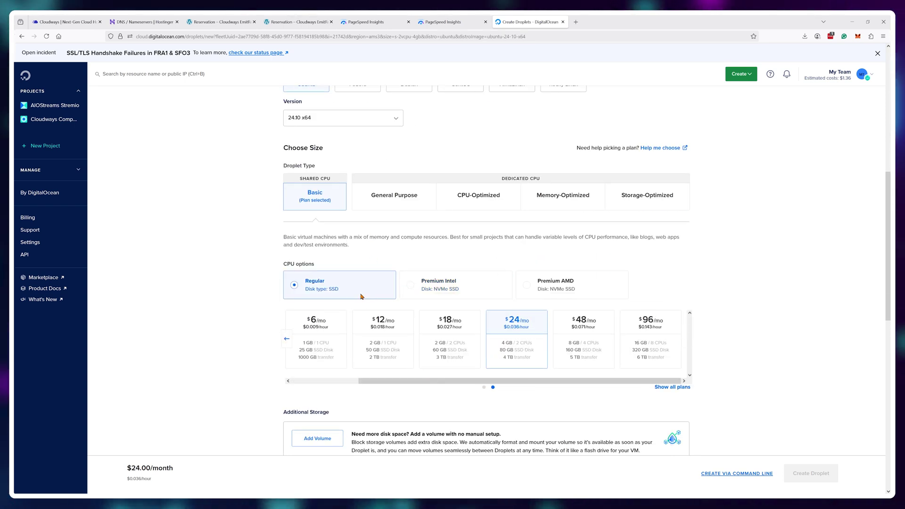
left_click_drag(396, 380, 329, 381)
left_click(313, 347)
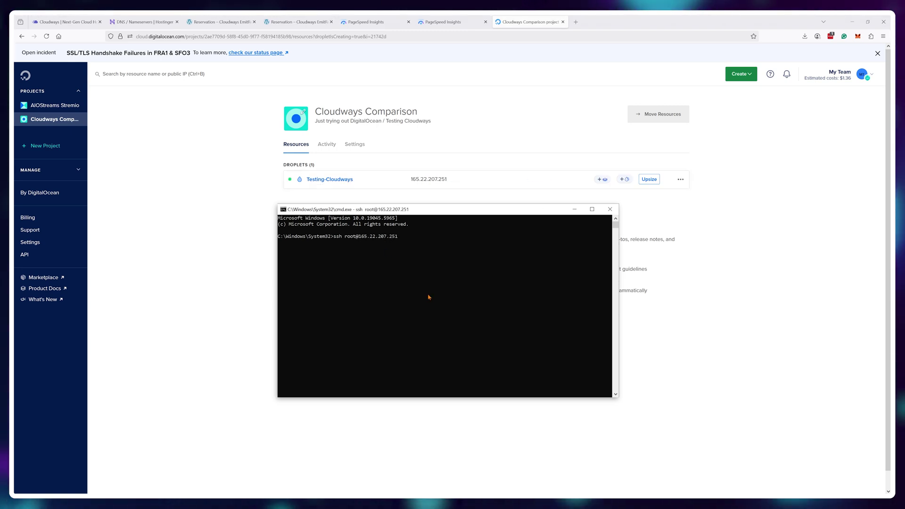
Log into the droplet at 165.22.207.251 as root over SSH with its password.
type("165.22.207.251")
key("Return")
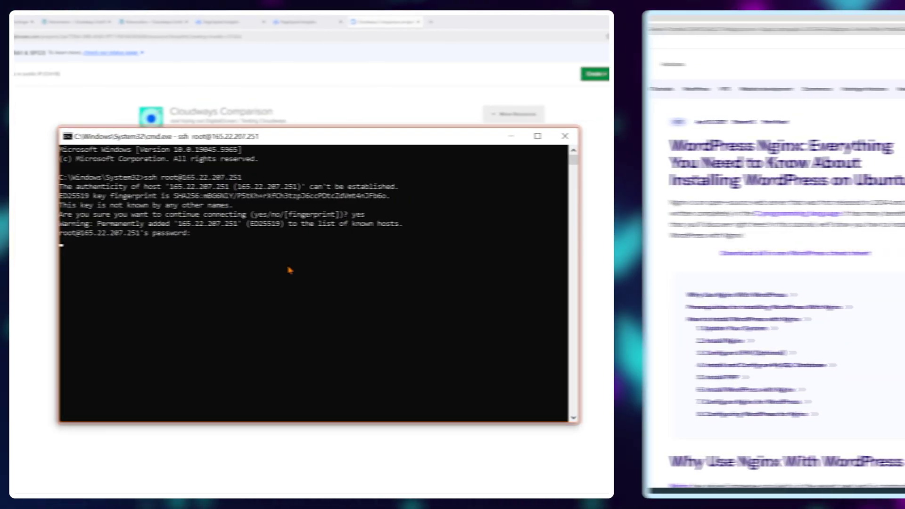
key("Return")
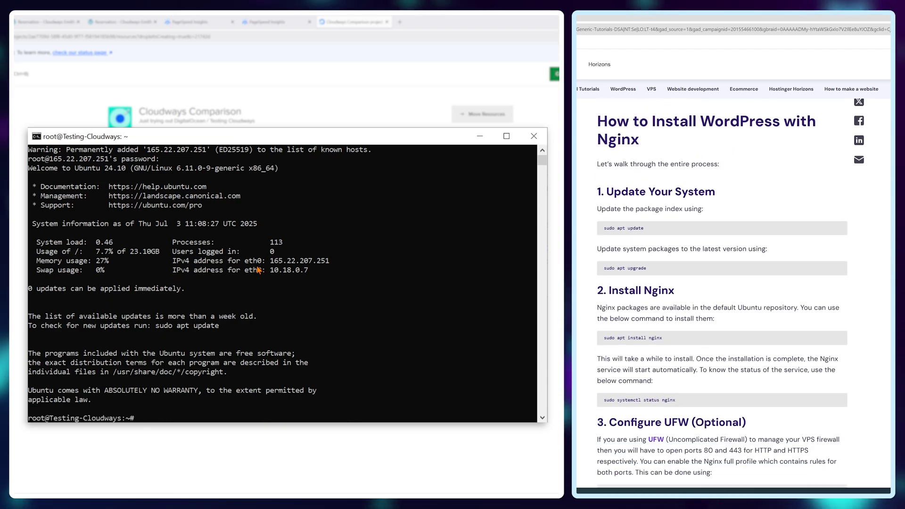
Run sudo apt update, then start upgrading the server's packages.
type("sudo apt update")
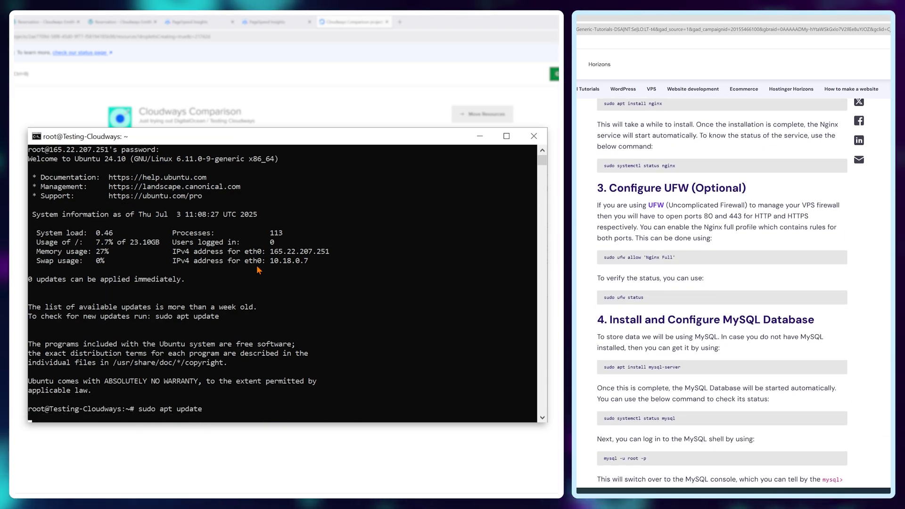
key("Return")
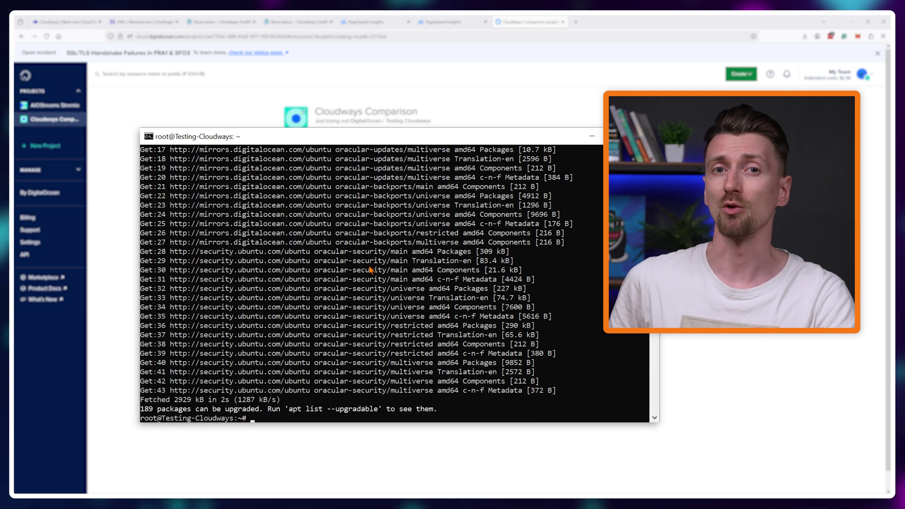
key("Return")
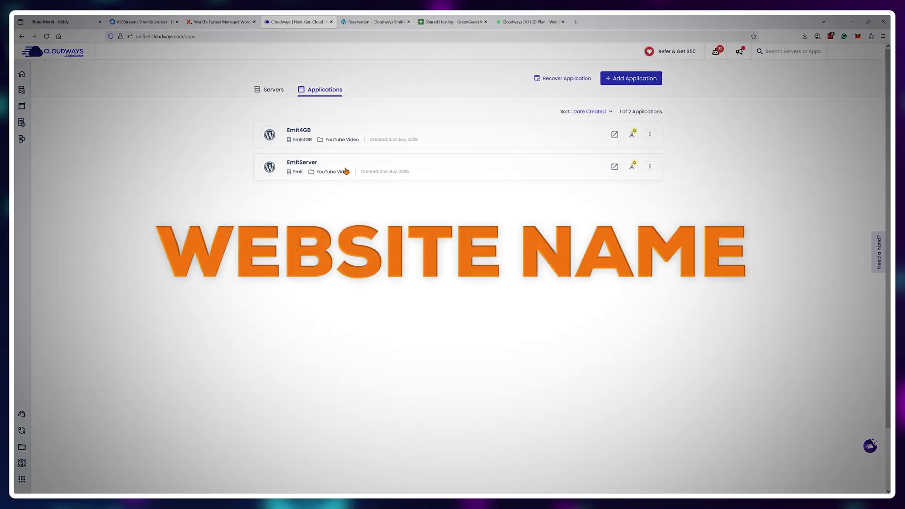
From the app's Domain Management, open emitreviews.com DNS in Hostinger and start Add Domain.
left_click(346, 171)
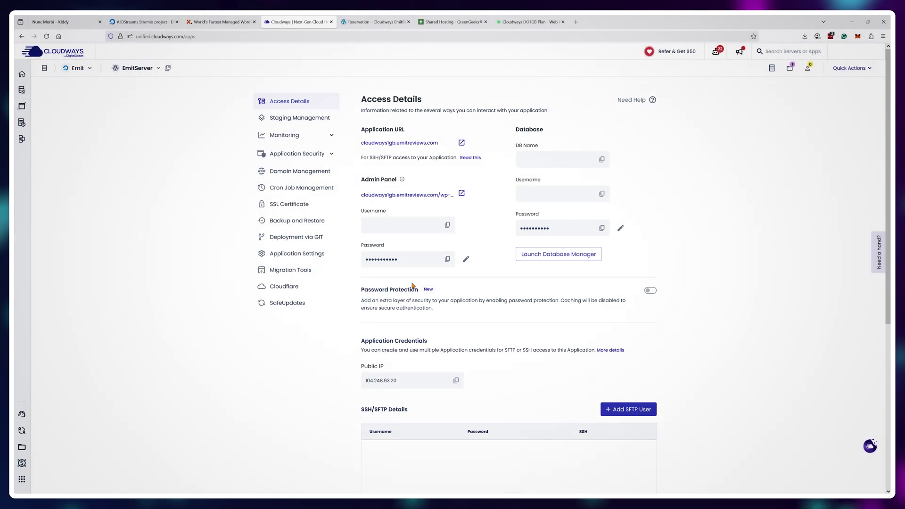
left_click(293, 177)
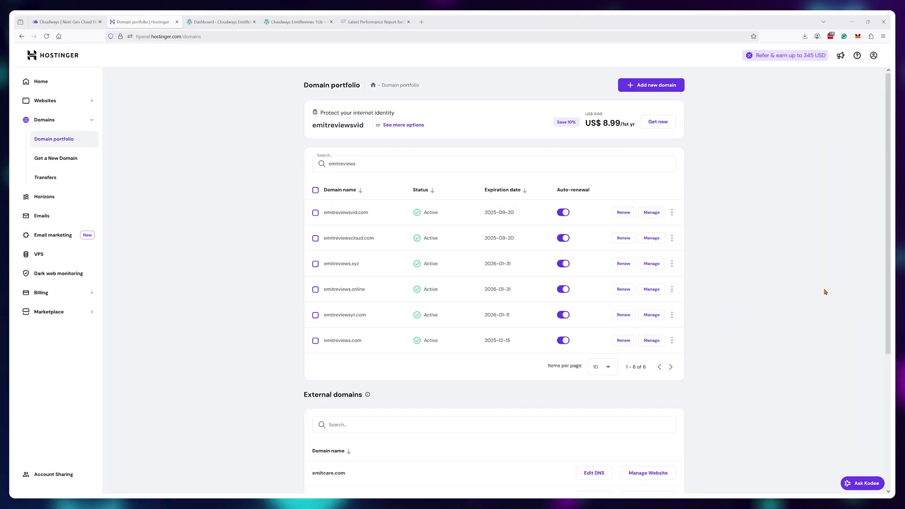
left_click(651, 341)
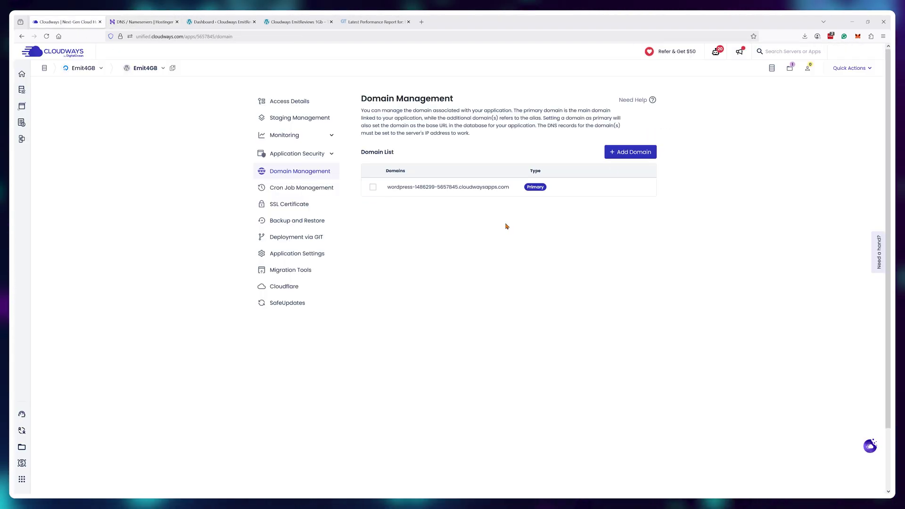
left_click(630, 152)
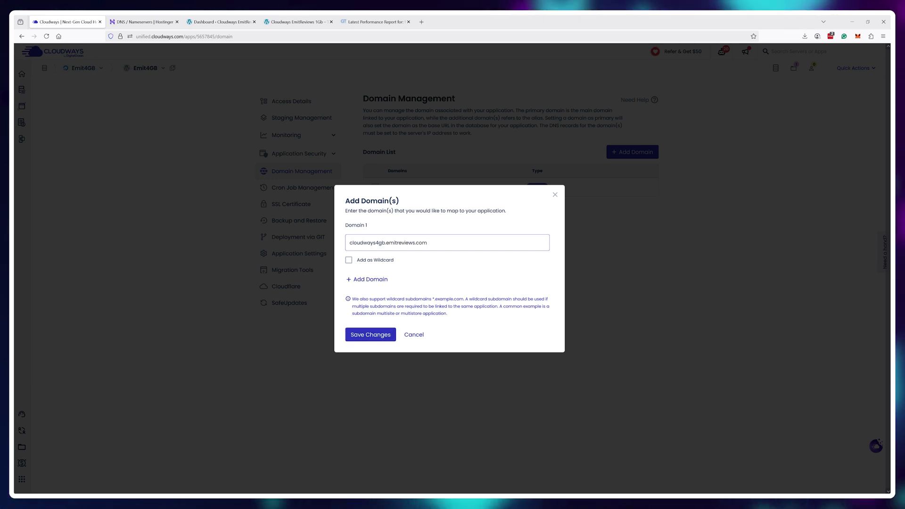
Save cloudways4gb.emitreviews.com to the app, then view its Access Details.
left_click(371, 335)
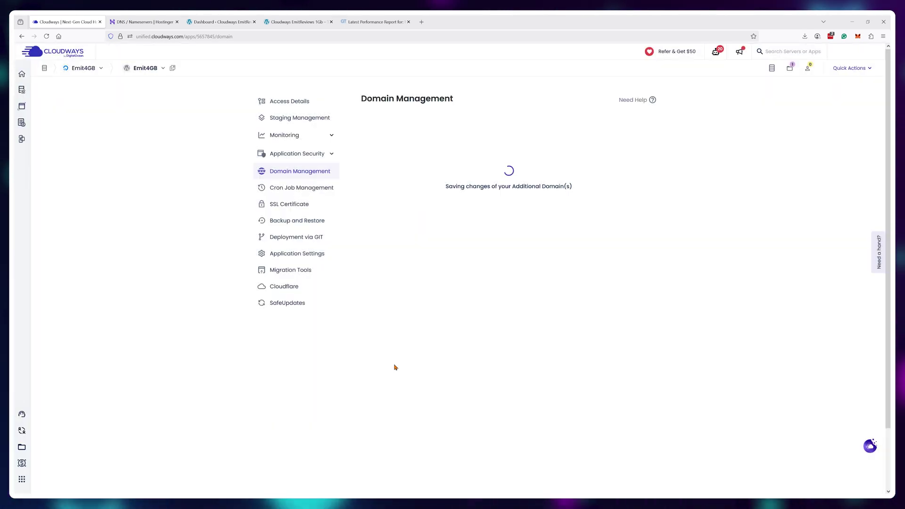
left_click(286, 104)
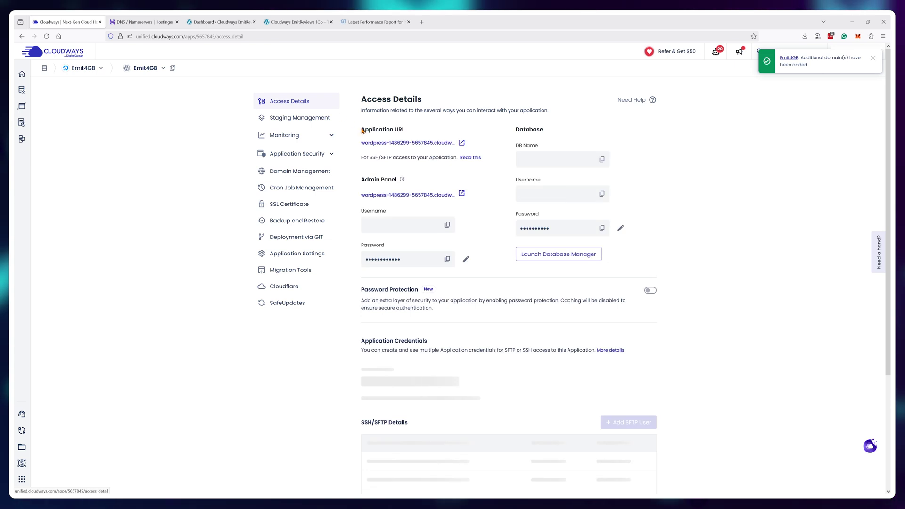
Create a Hostinger A record named cloudwaysvps2 pointing to the pasted Cloudways server IP.
left_click(167, 23)
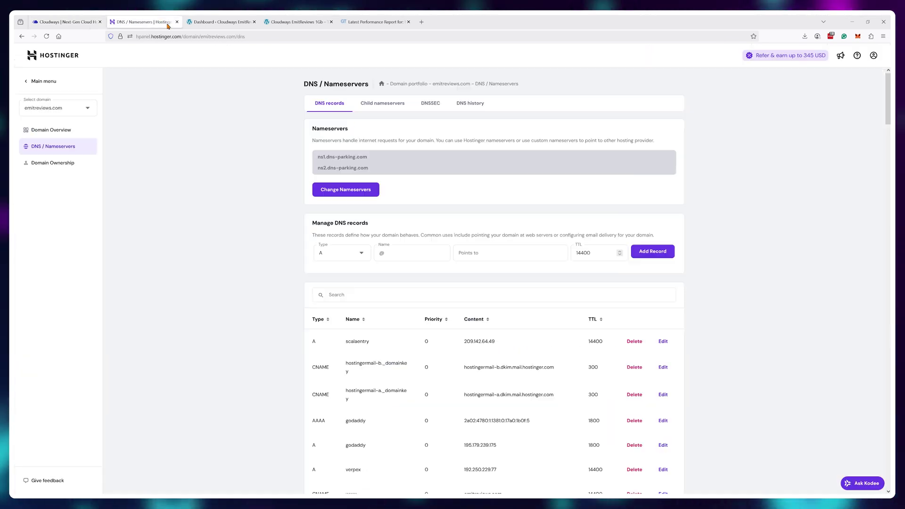
type("206.189.13.30")
double_click(380, 245)
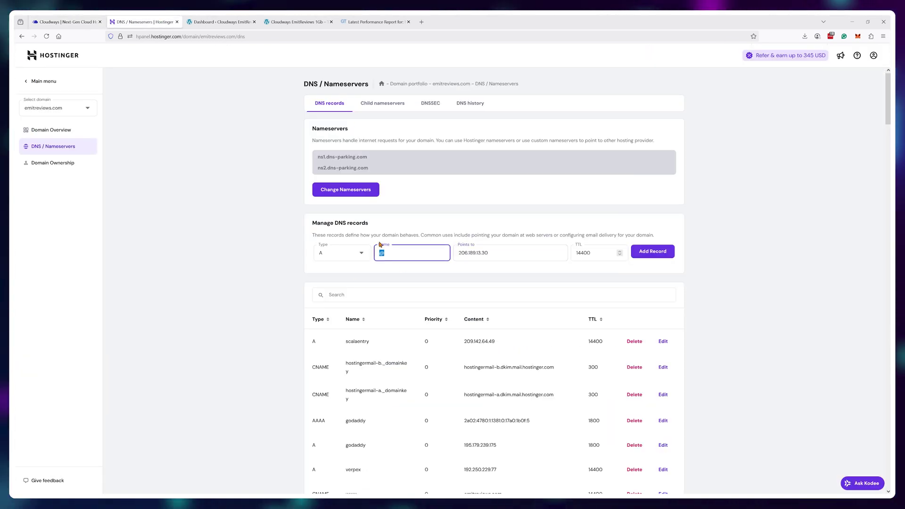
type("cloudwaysvps2")
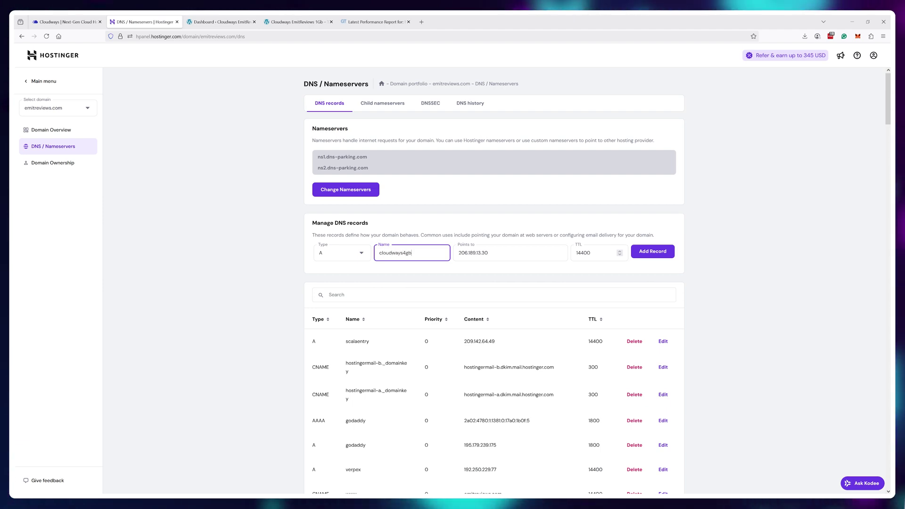
key("Return")
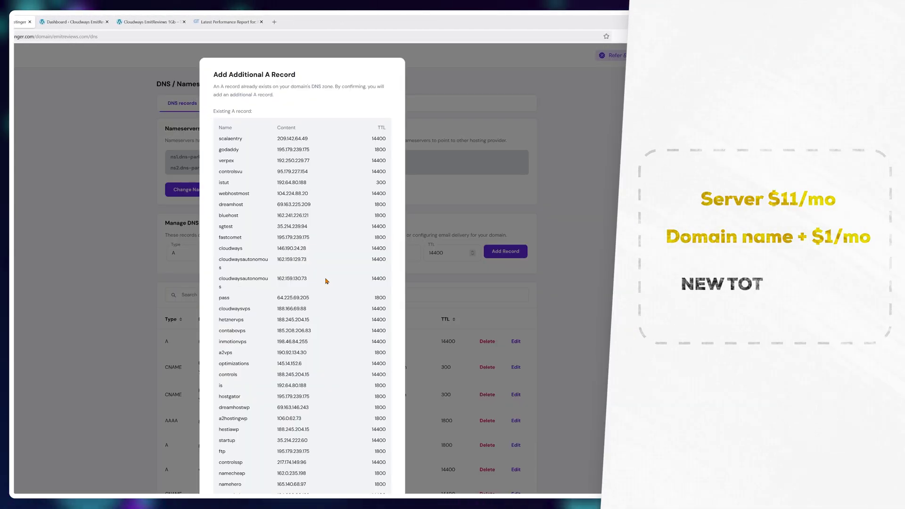
scroll(326, 282, "down", 10)
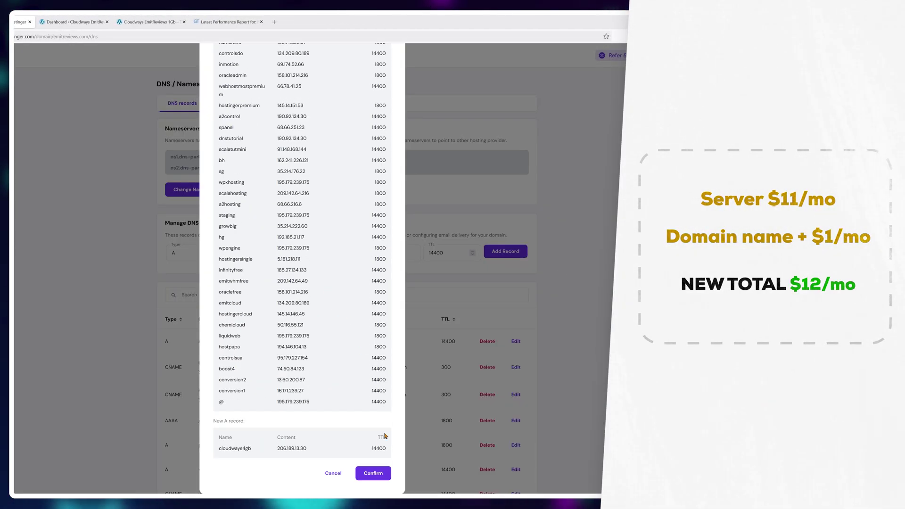
left_click(373, 472)
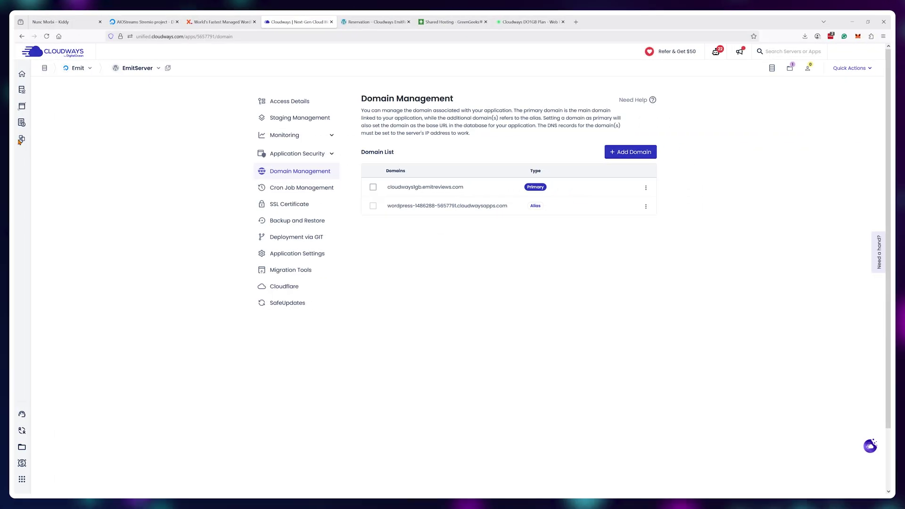
Browse the Partner Hub add-ons and view the Rackspace Email add-on details.
left_click(81, 222)
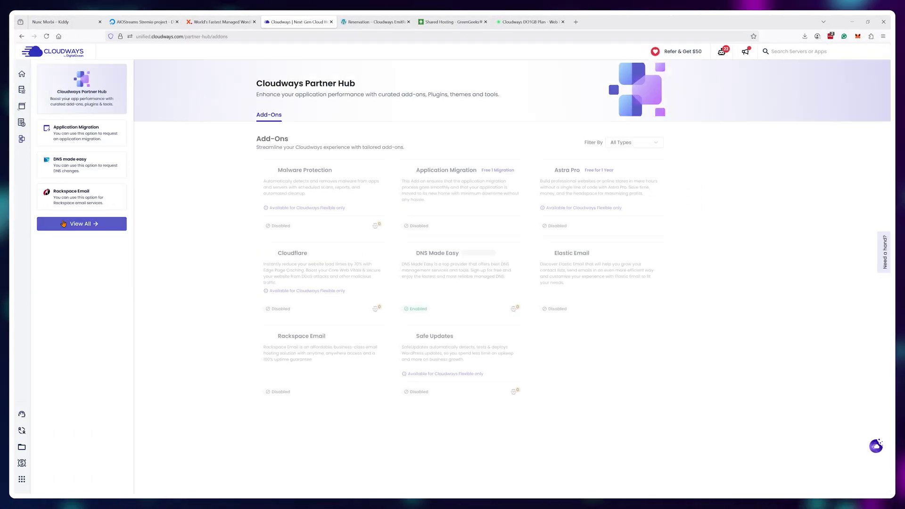
left_click(339, 361)
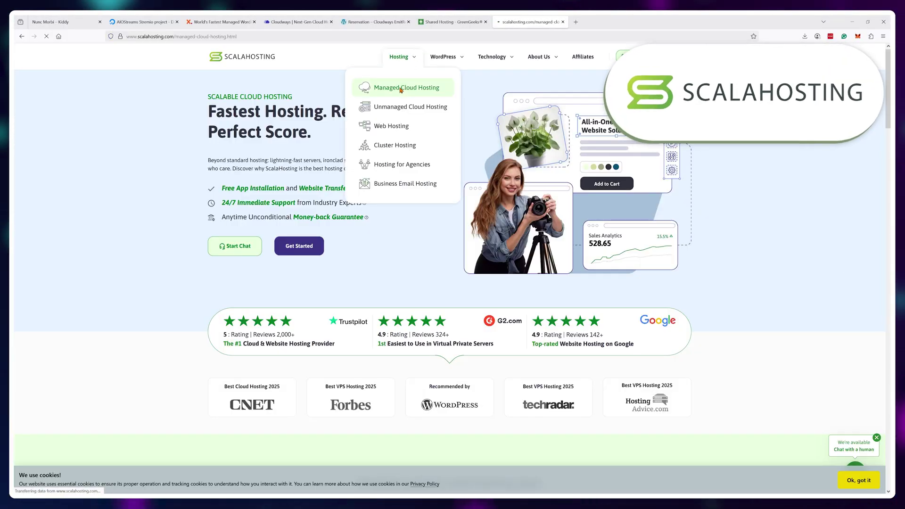
left_click(400, 87)
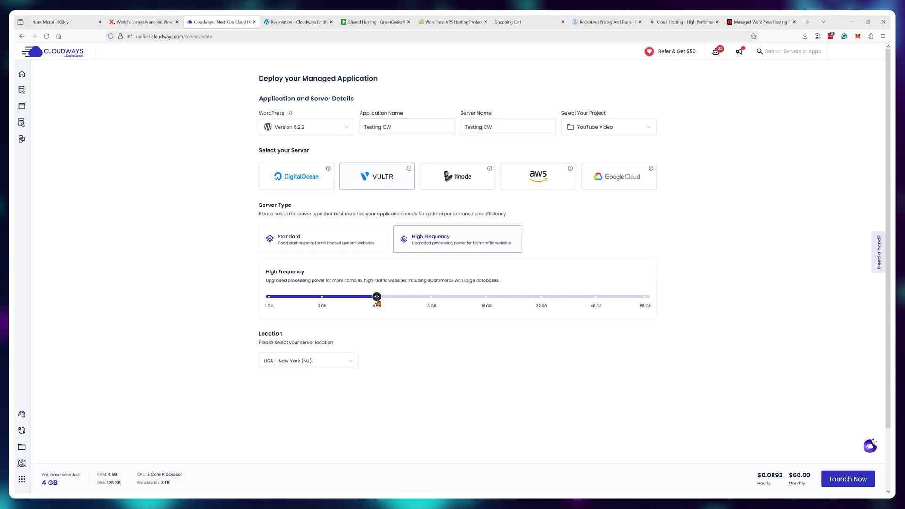
Drag the server size slider down to 1 GB.
left_click_drag(377, 302, 271, 301)
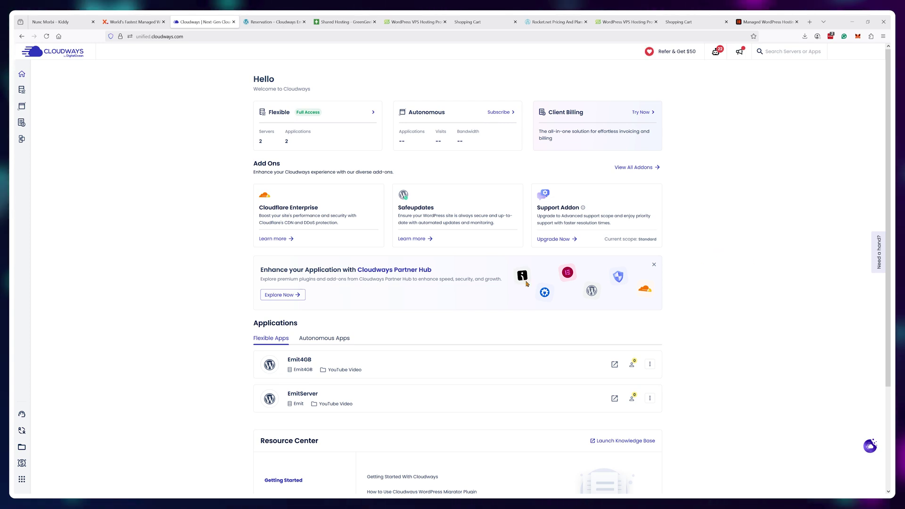
Open the Partner Hub add-ons page.
left_click(283, 294)
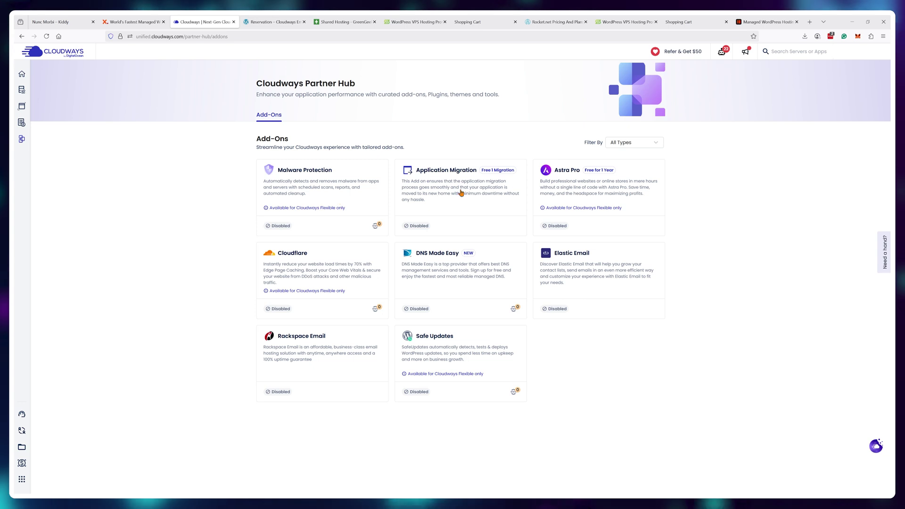
Look over the Astra Pro add-on, then view the Cloudways Autonomous plans.
left_click(599, 188)
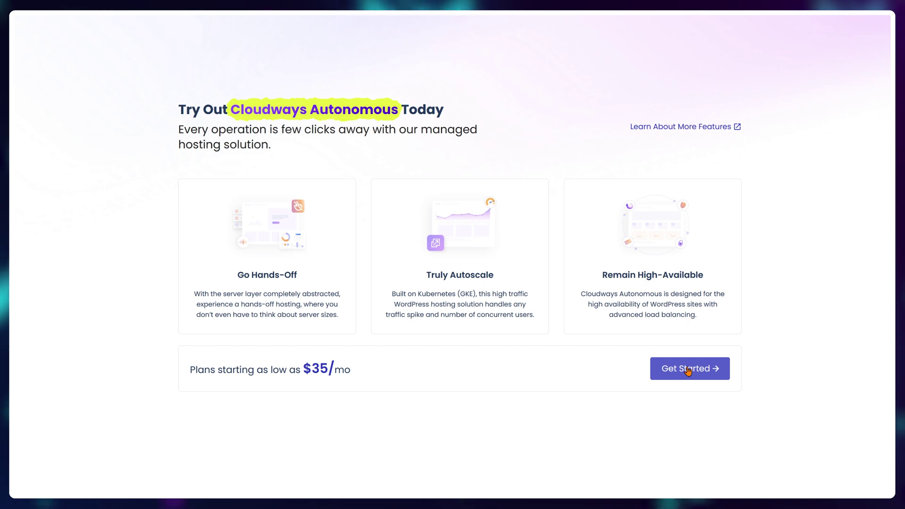
left_click(688, 370)
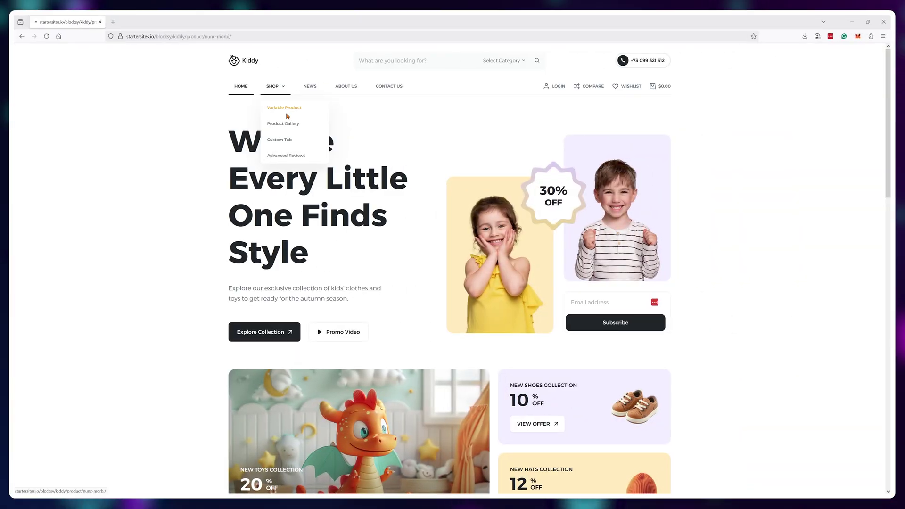
left_click(285, 115)
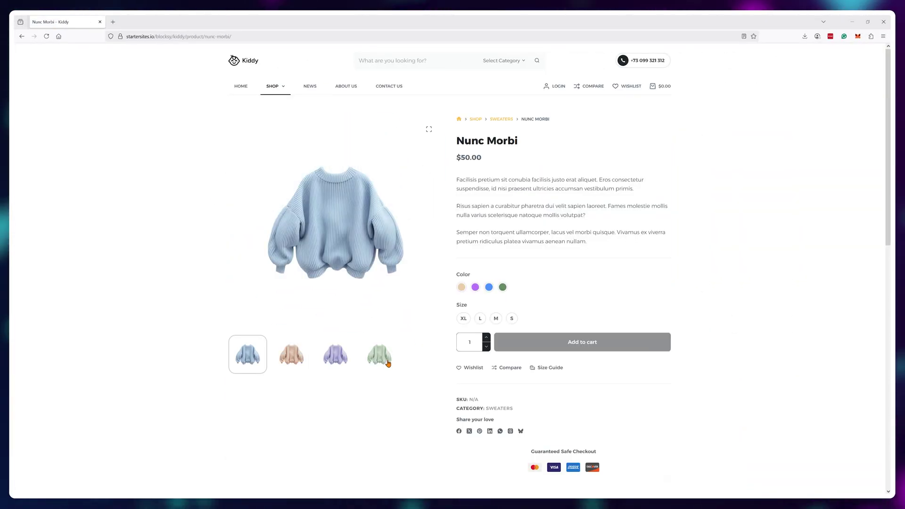
Show the green, purple and peach sweater images in the product gallery.
left_click(363, 362)
left_click(350, 362)
left_click(291, 354)
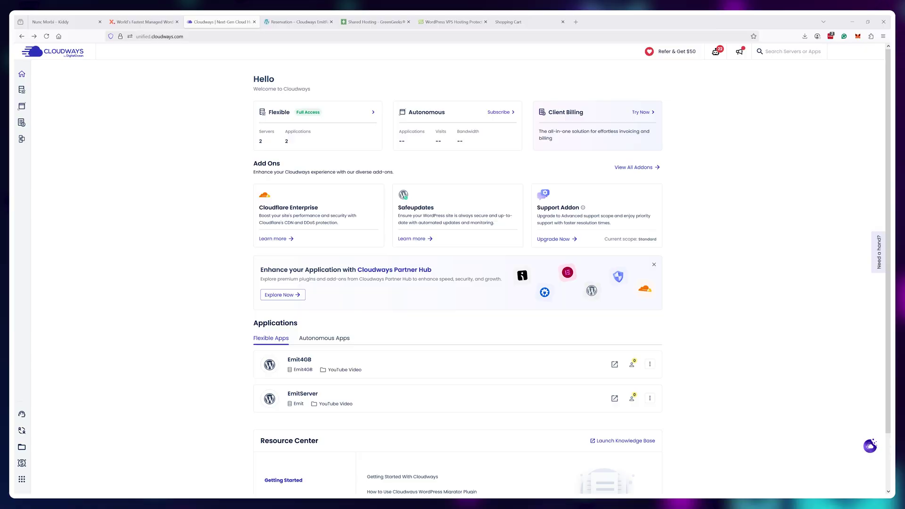
scroll(806, 268, "down", 2)
Open the Servers page from the Flexible plan card on the dashboard.
scroll(807, 271, "up", 2)
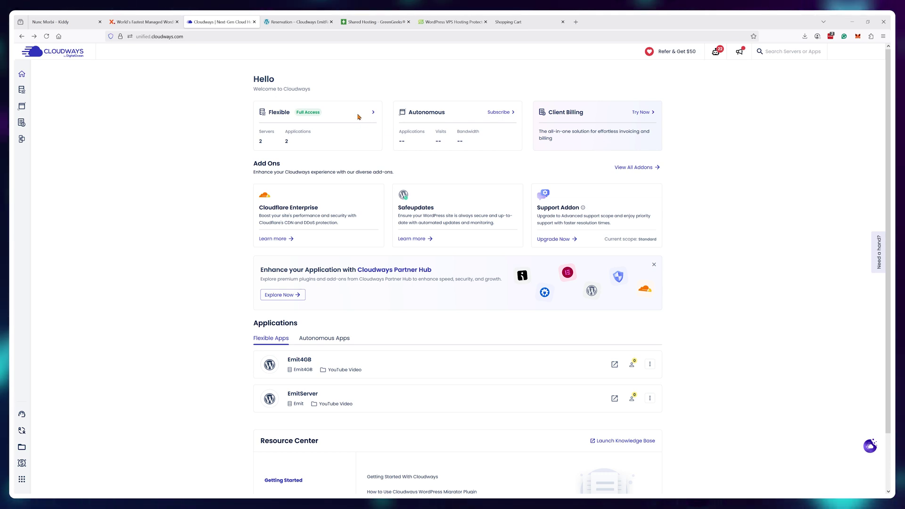
left_click(373, 114)
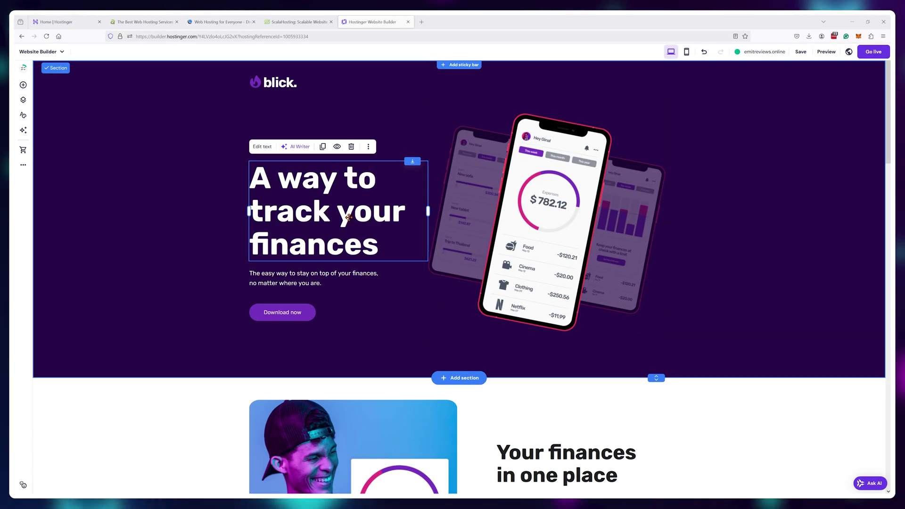
scroll(349, 216, "down", 7)
Drag the 'Your finances in one place' heading left toward the photo.
scroll(518, 227, "up", 2)
left_click(544, 217)
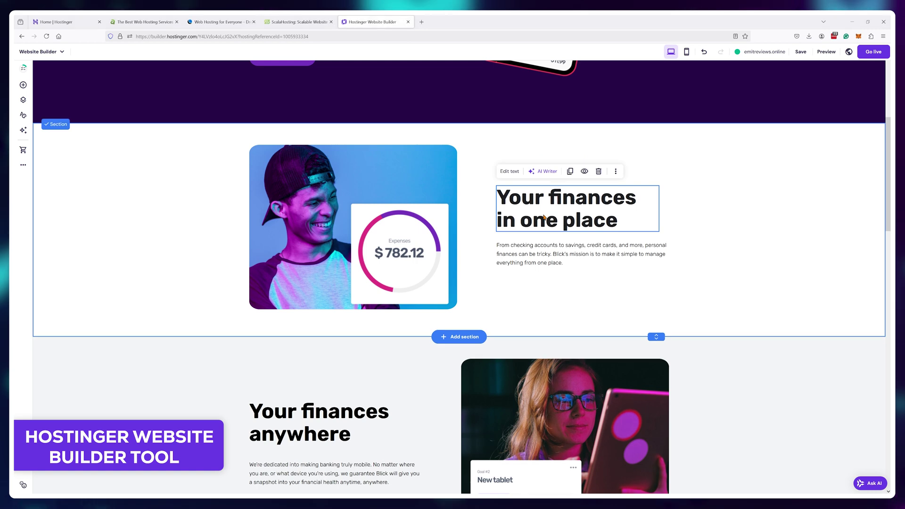
left_click_drag(545, 218, 509, 196)
Delete the paragraph under the heading, nudge the photo, and move the heading lower right.
left_click(543, 255)
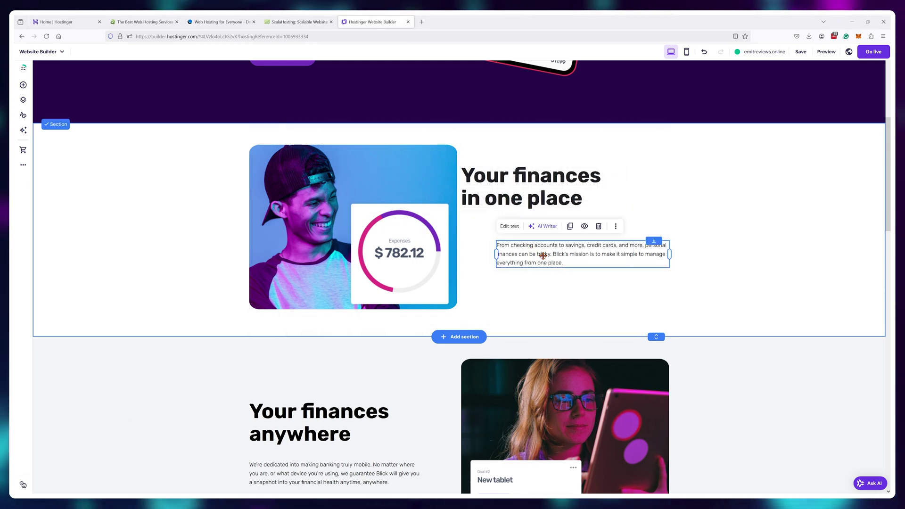
right_click(543, 256)
left_click(549, 307)
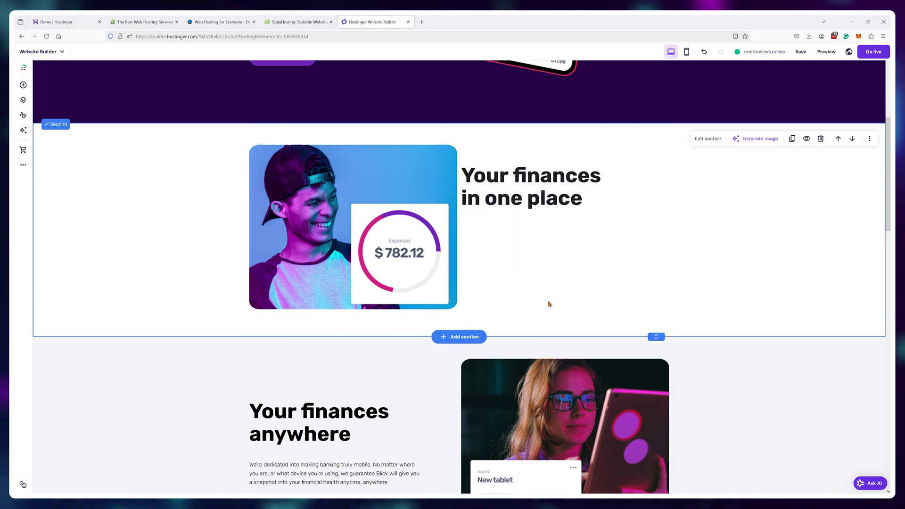
left_click_drag(372, 251, 373, 257)
left_click_drag(492, 195, 516, 235)
scroll(574, 286, "down", 15)
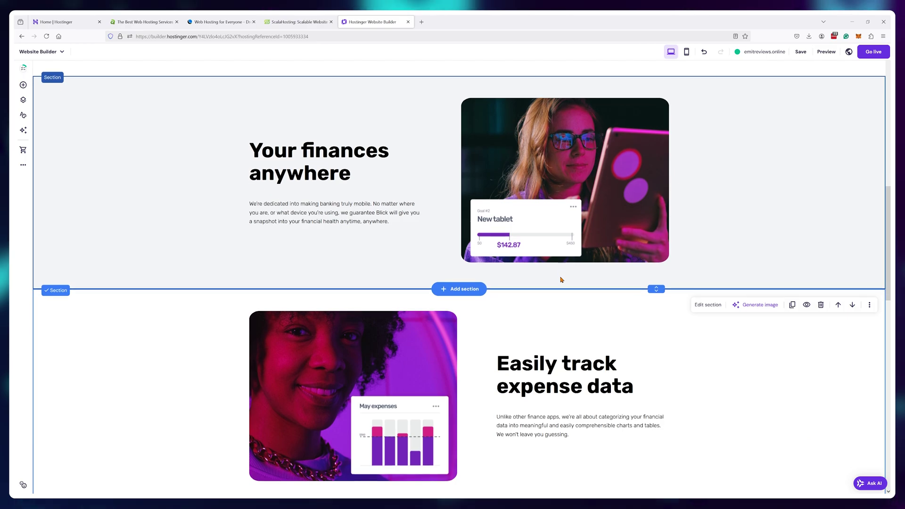